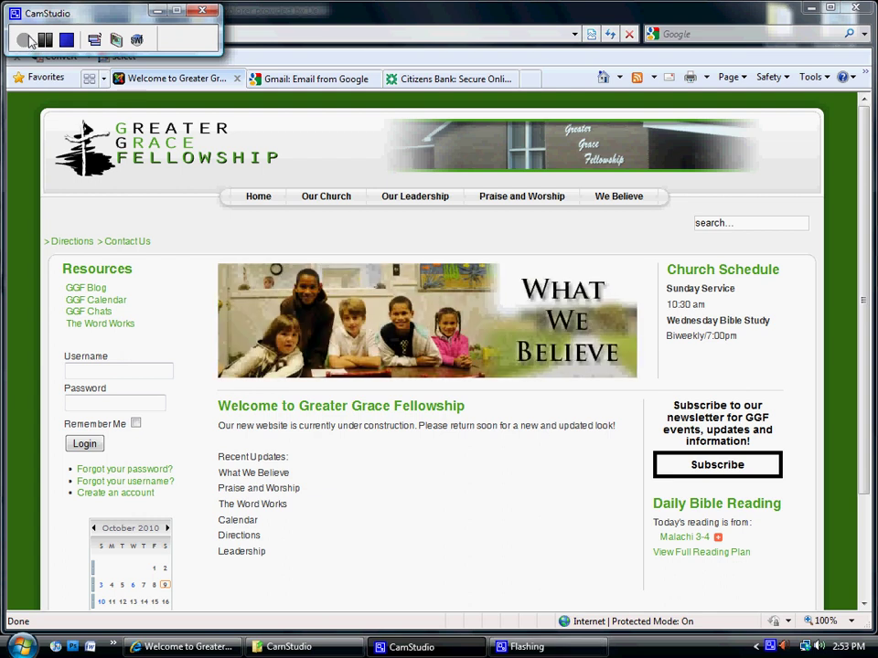
Enter the member's username in the homepage login form.
left_click(116, 373)
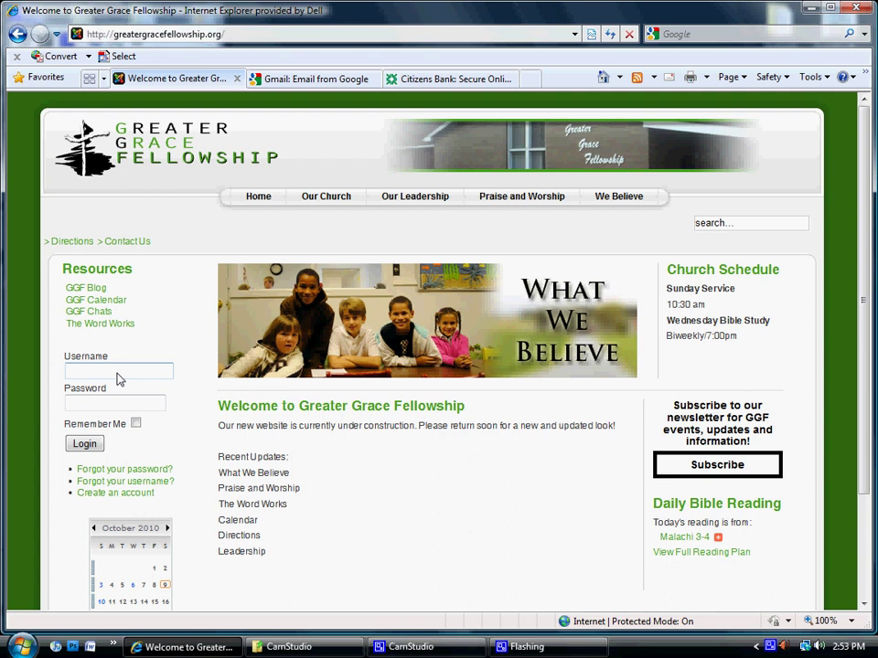
type("Elder ")
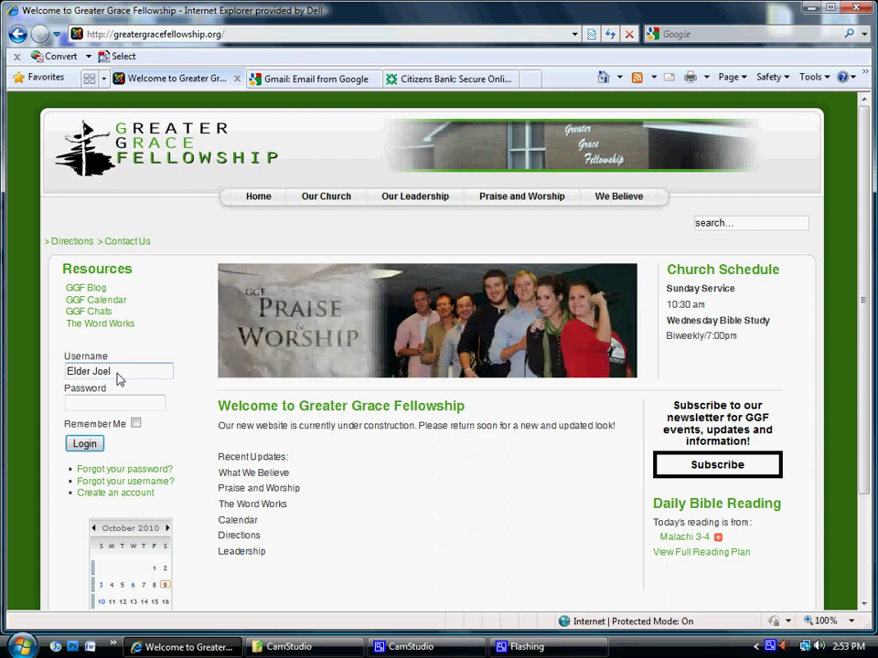
type("Joel")
triple_click(123, 375)
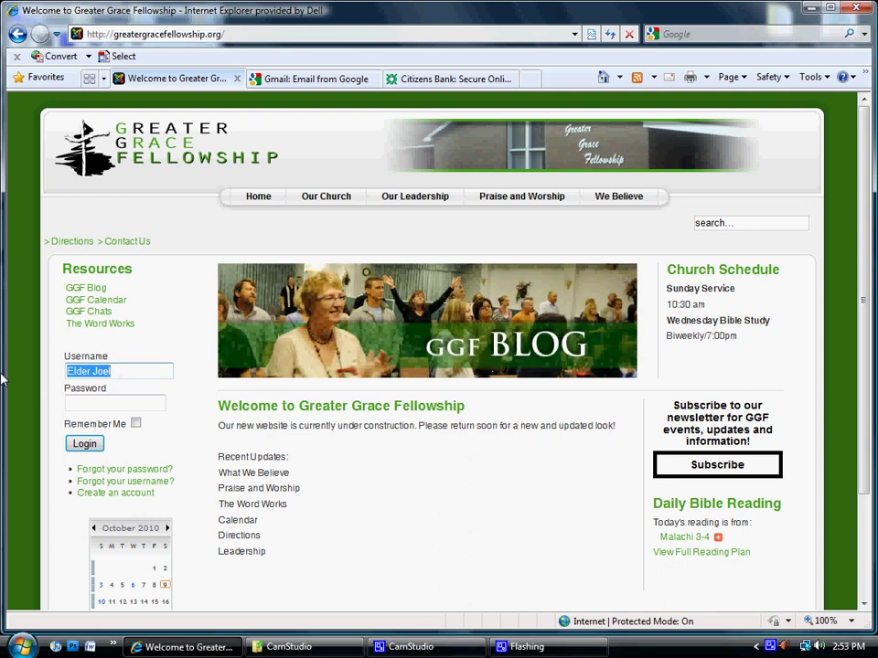
left_click(125, 377)
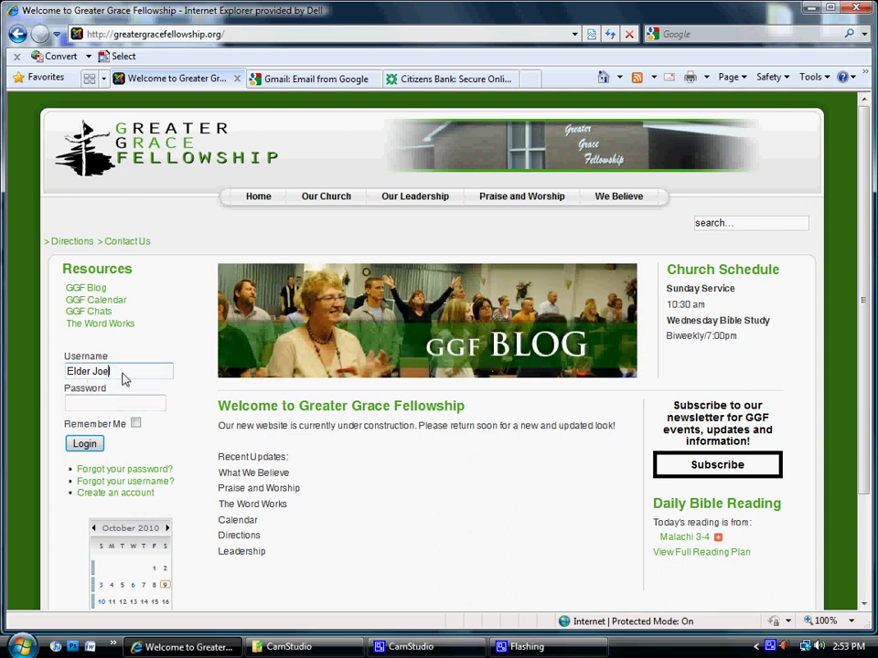
left_click(73, 375)
Enter the account password and submit the login.
left_click(98, 403)
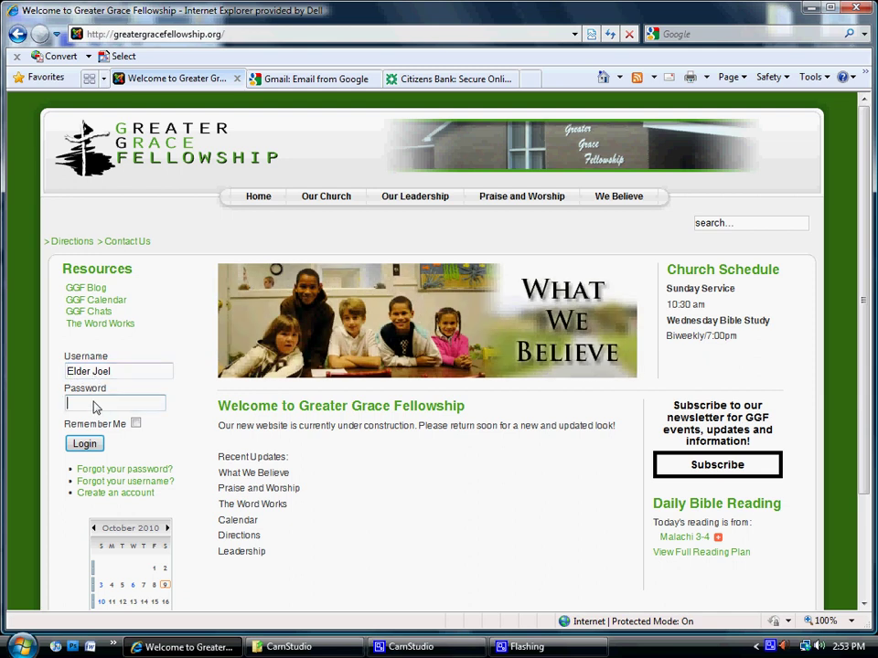
type("•••••")
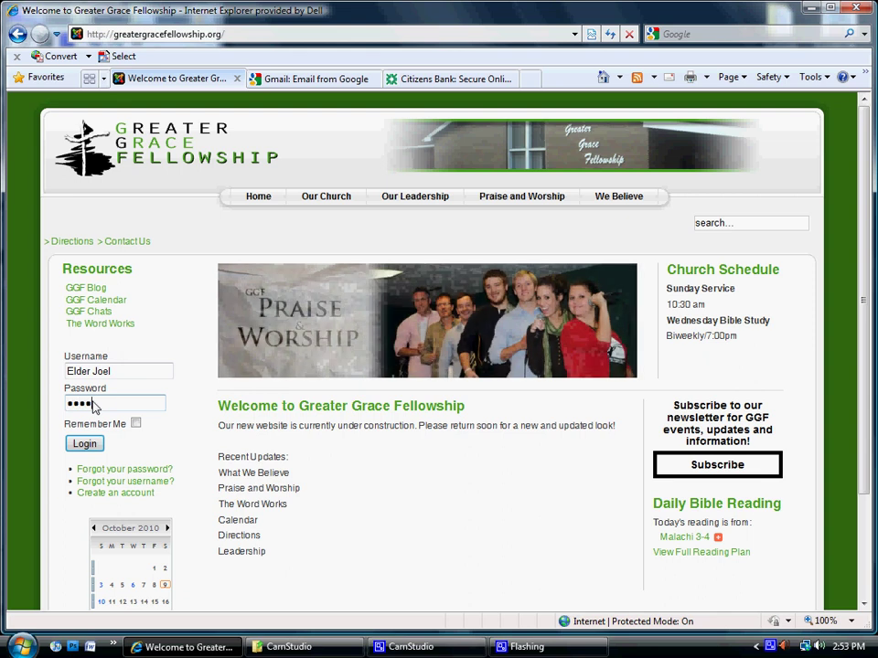
type("•••••")
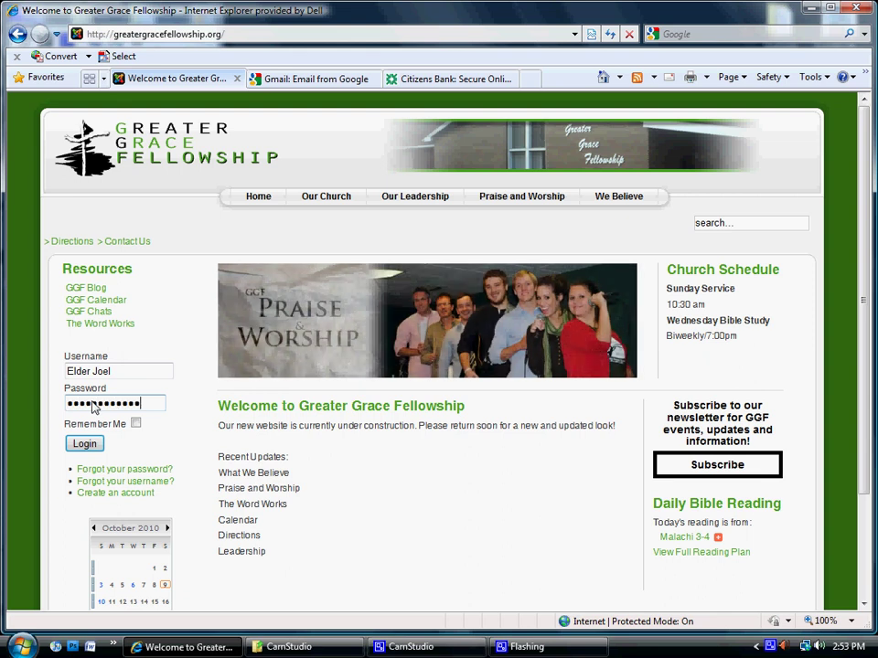
left_click(81, 445)
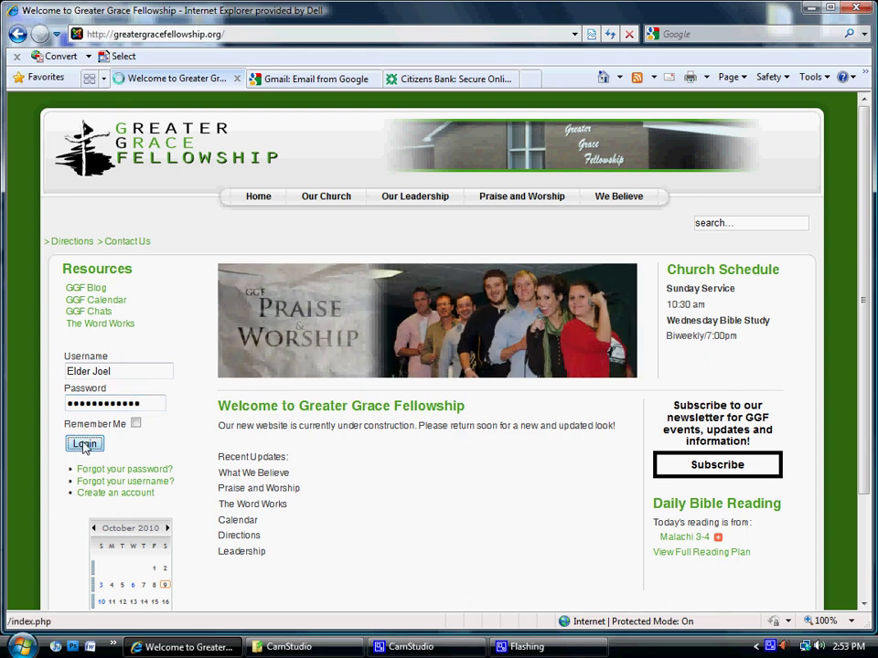
Complete sign-in and review the new greeting and Registered User Menu on the homepage.
left_click(83, 447)
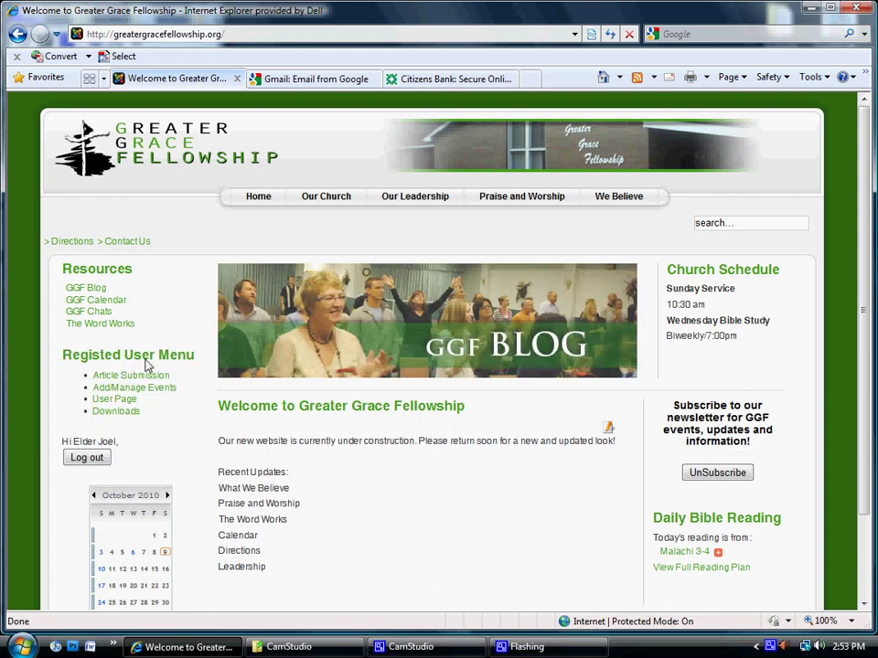
left_click_drag(66, 362, 40, 360)
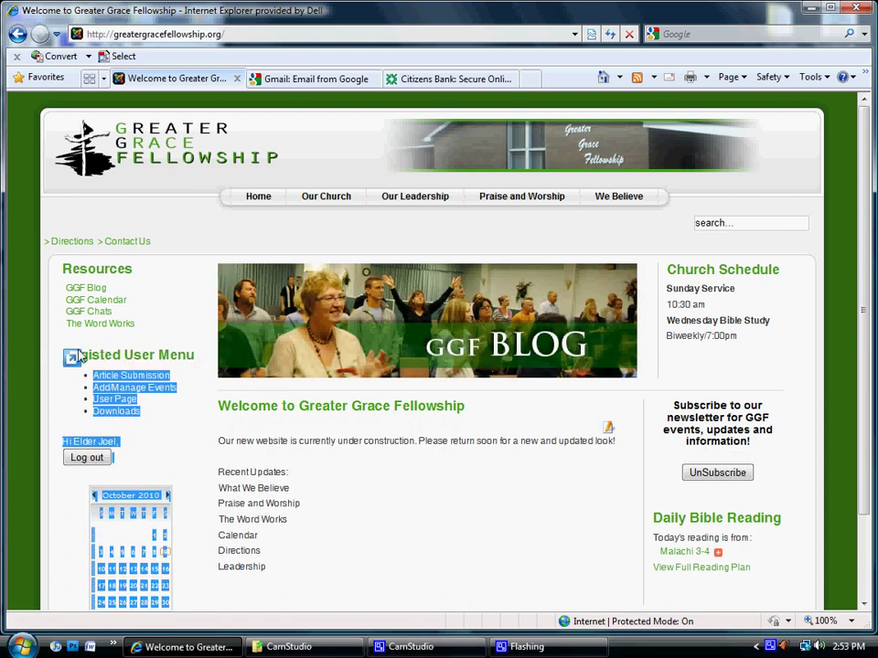
left_click(78, 360)
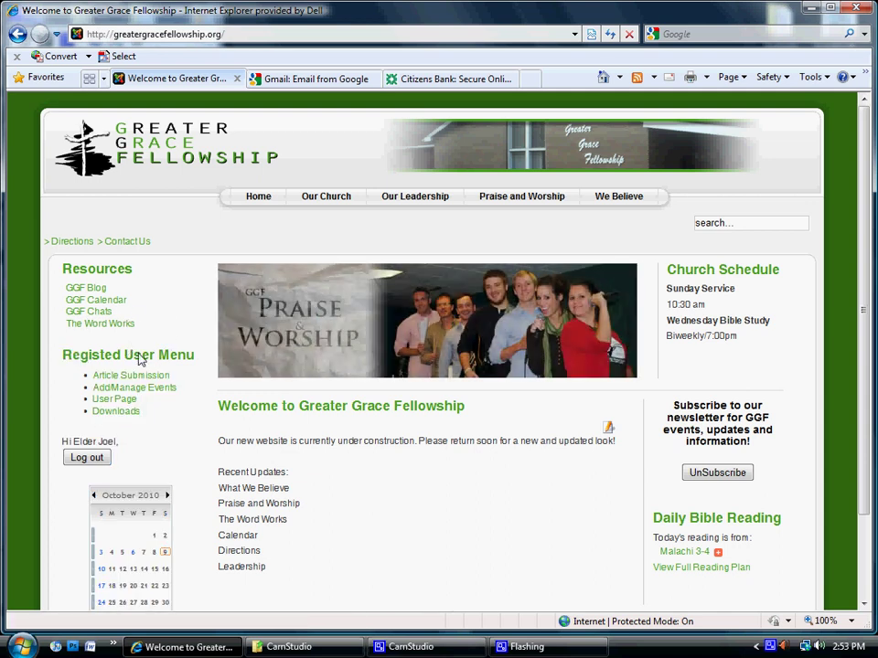
left_click_drag(64, 358, 55, 307)
left_click(188, 359)
left_click(88, 357)
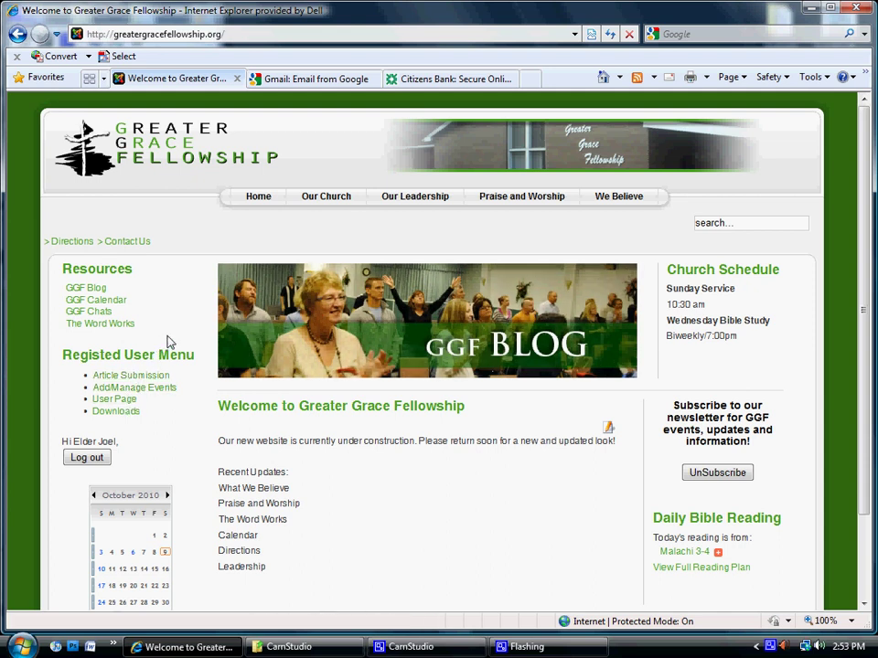
scroll(202, 334, "down", 2)
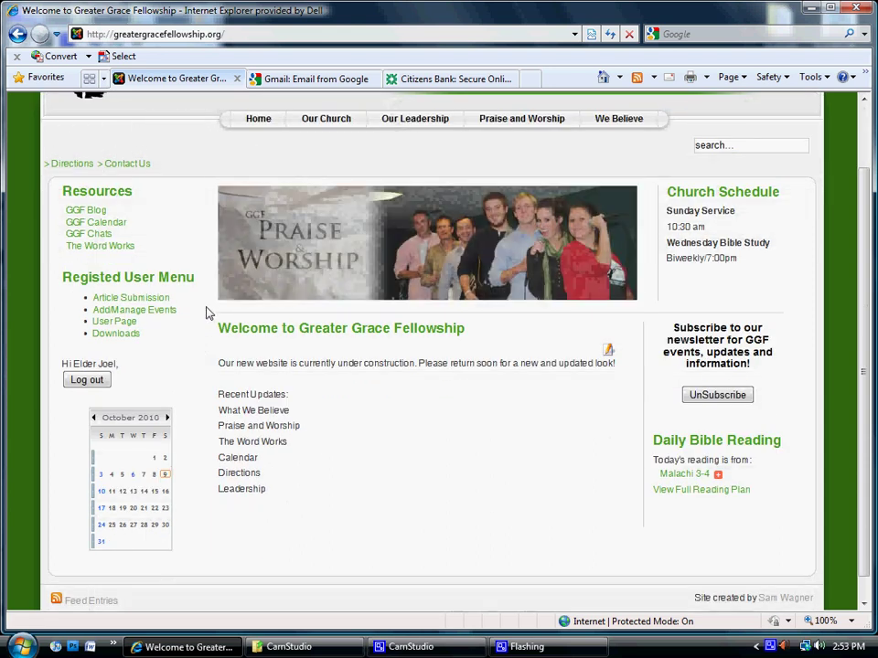
Go to the GGF Blog page under Resources and confirm it has no posts yet.
left_click(86, 212)
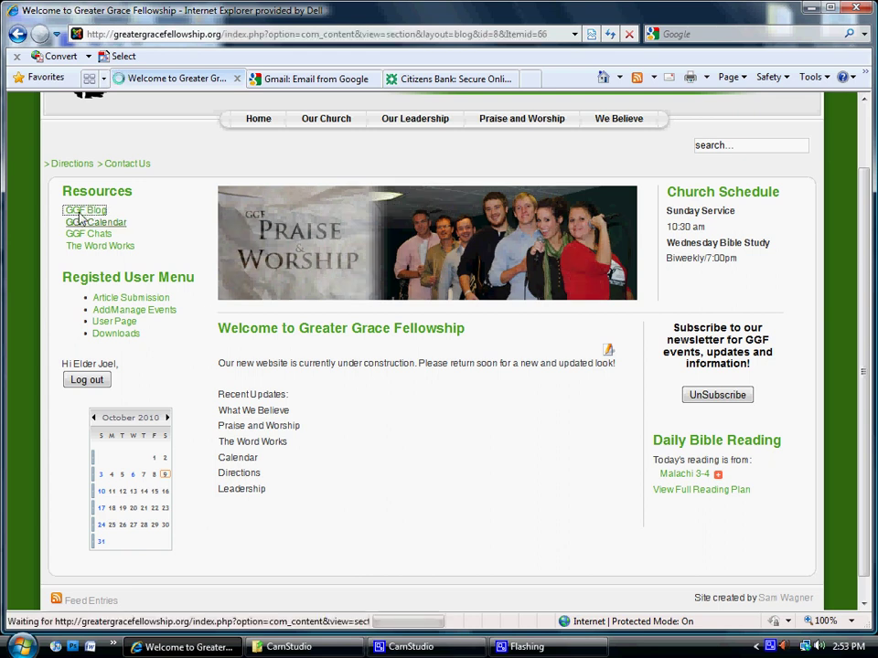
scroll(274, 489, "down", 2)
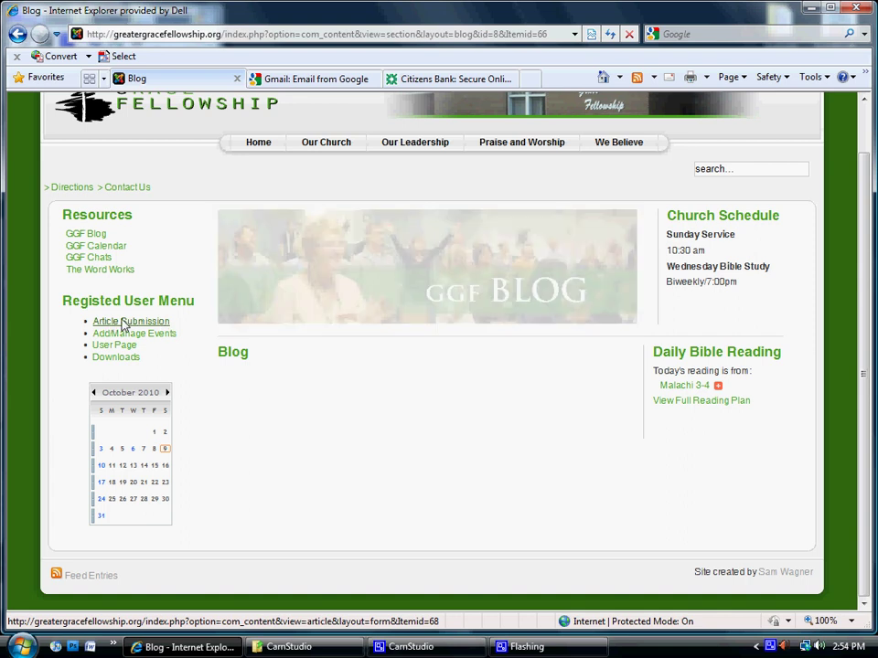
Start an Article Submission and title it 'Grace'.
left_click(130, 324)
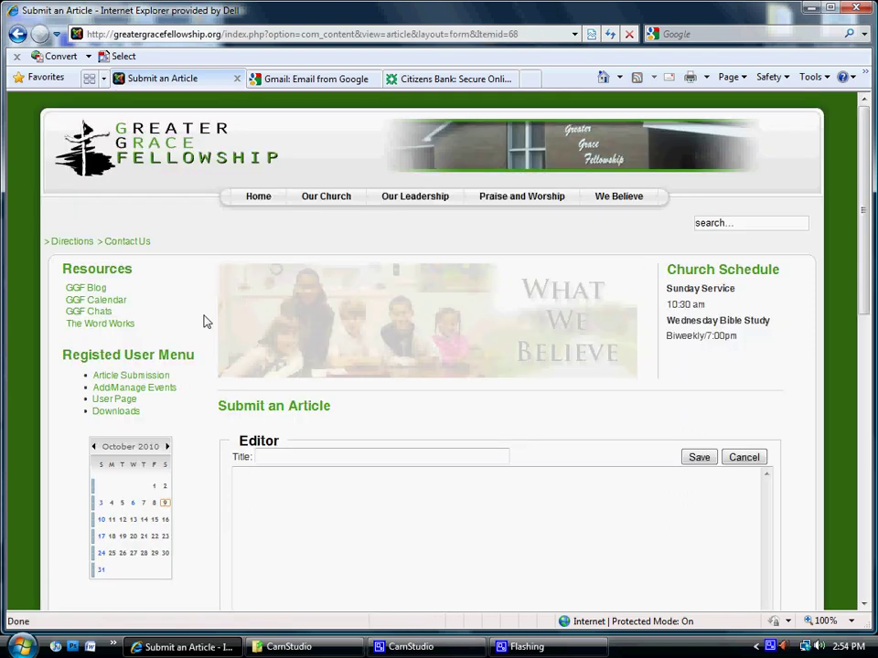
scroll(190, 324, "down", 3)
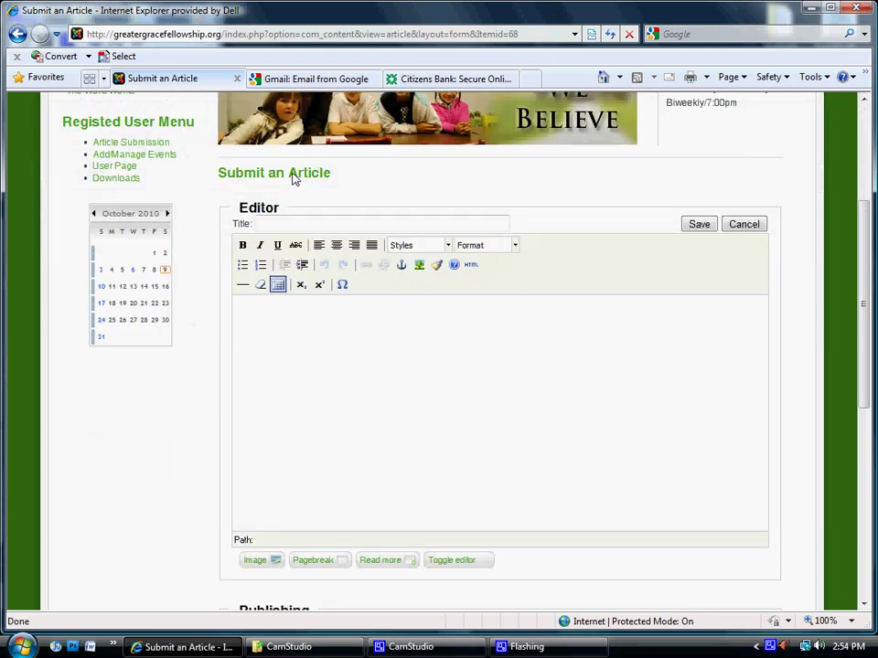
left_click(284, 225)
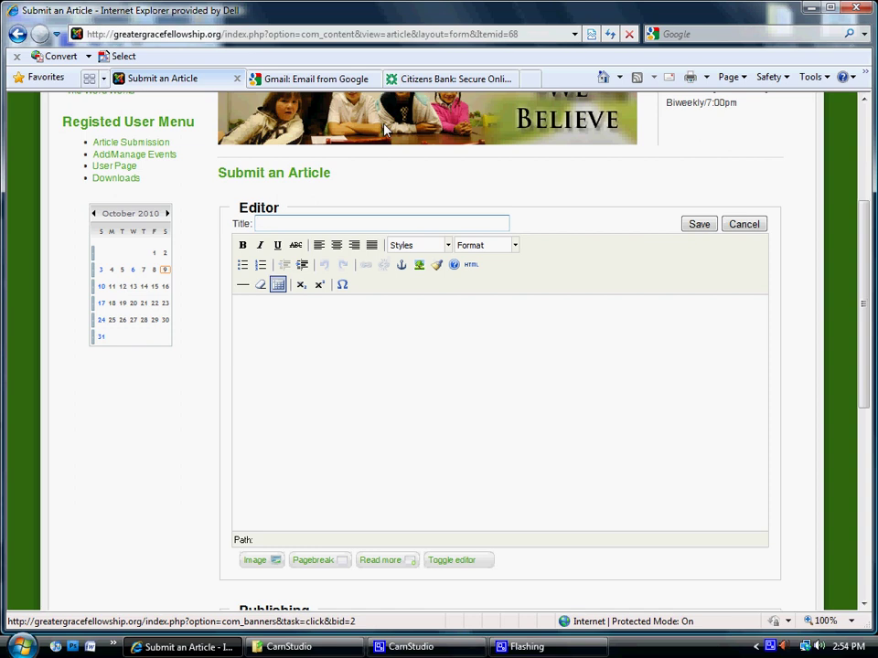
type("Graec")
key("BackSpace")
key("BackSpace")
type("ce")
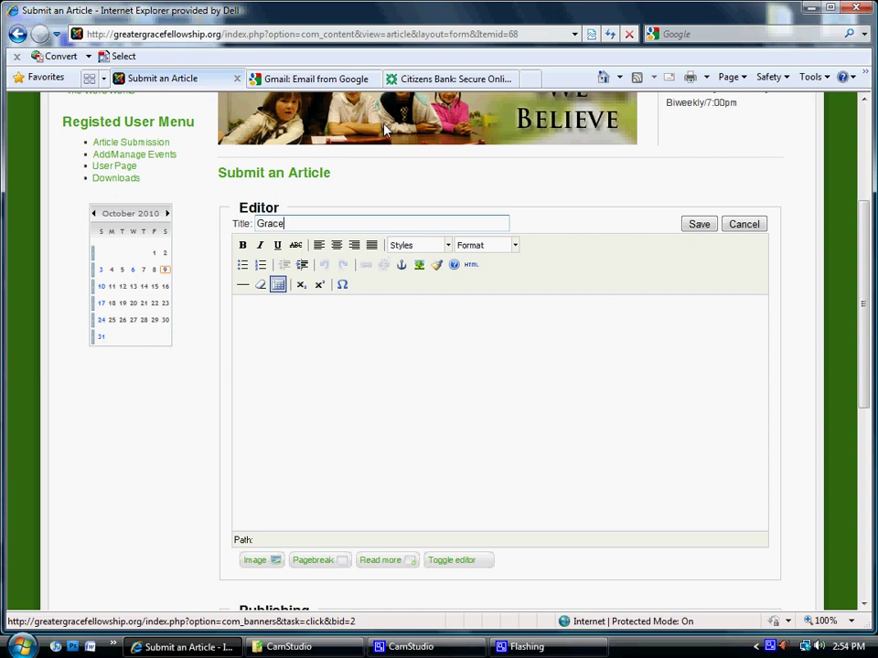
Write 'Grace is great!' as the article body's first paragraph.
left_click(276, 321)
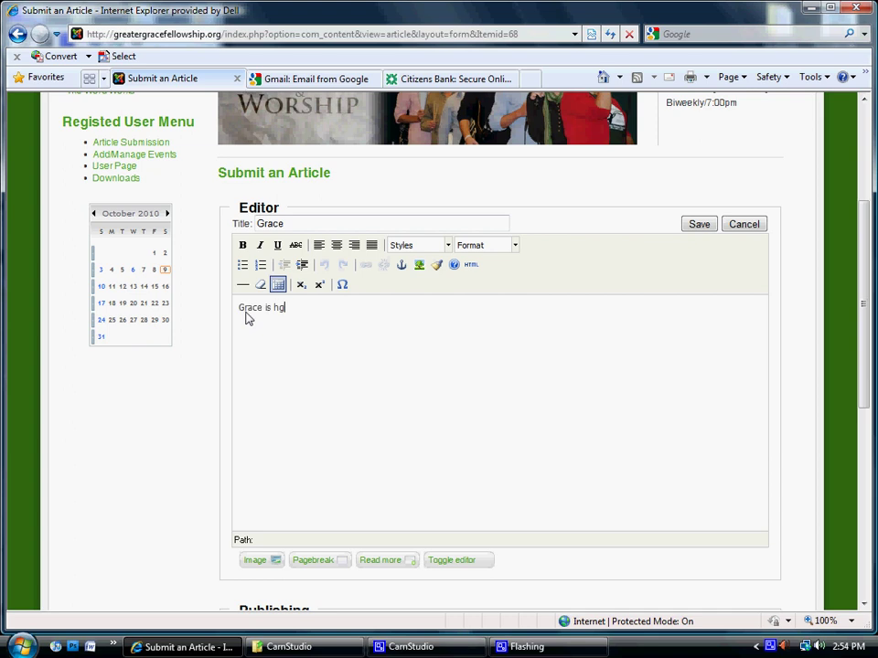
key("BackSpace")
key("BackSpace")
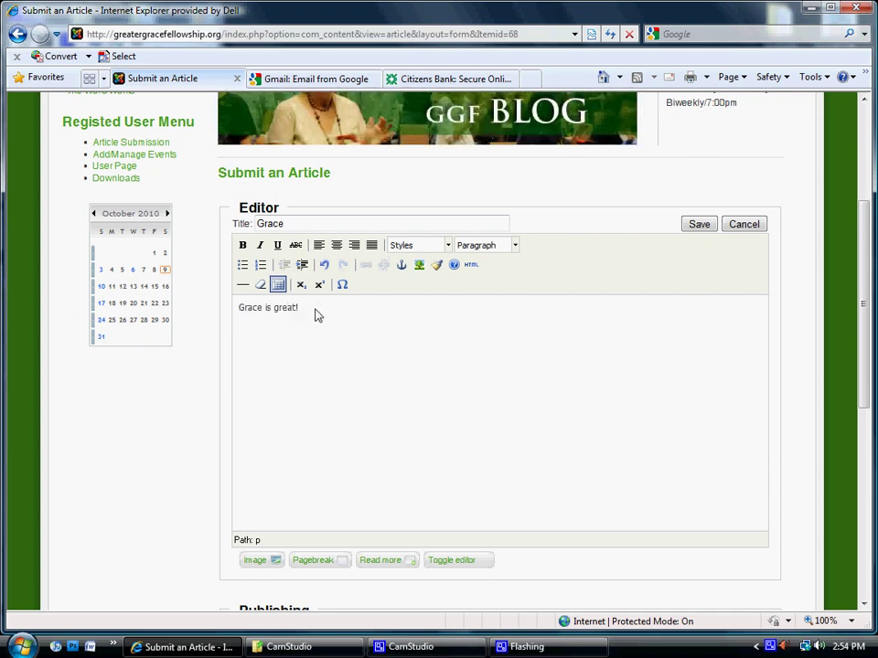
type("great!")
key("Return")
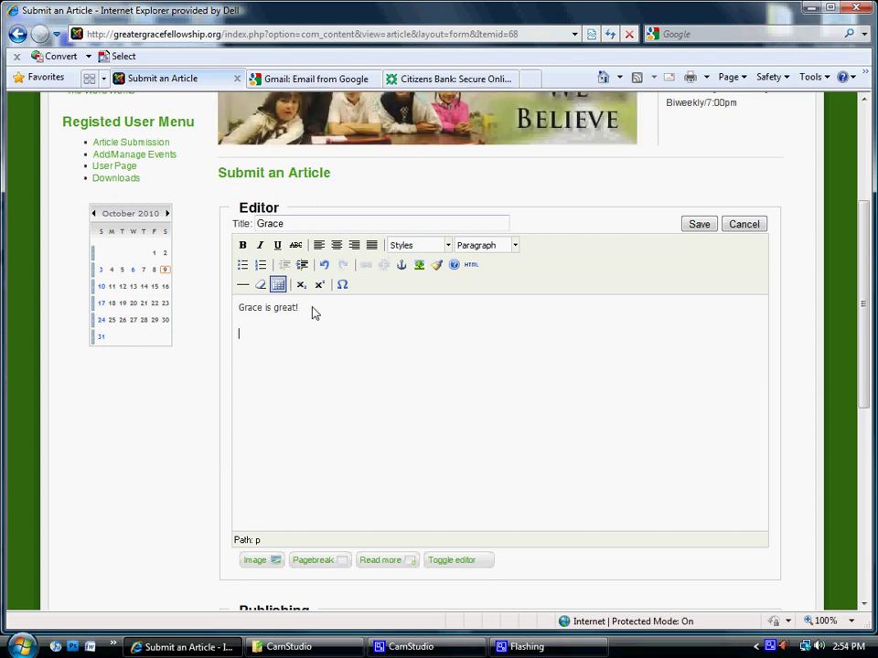
Insert a read-more break, then add 'It is really good!!' plus filler lines 'sdfghdfhgsdf' and 'fsdfhsdfh'.
left_click(392, 564)
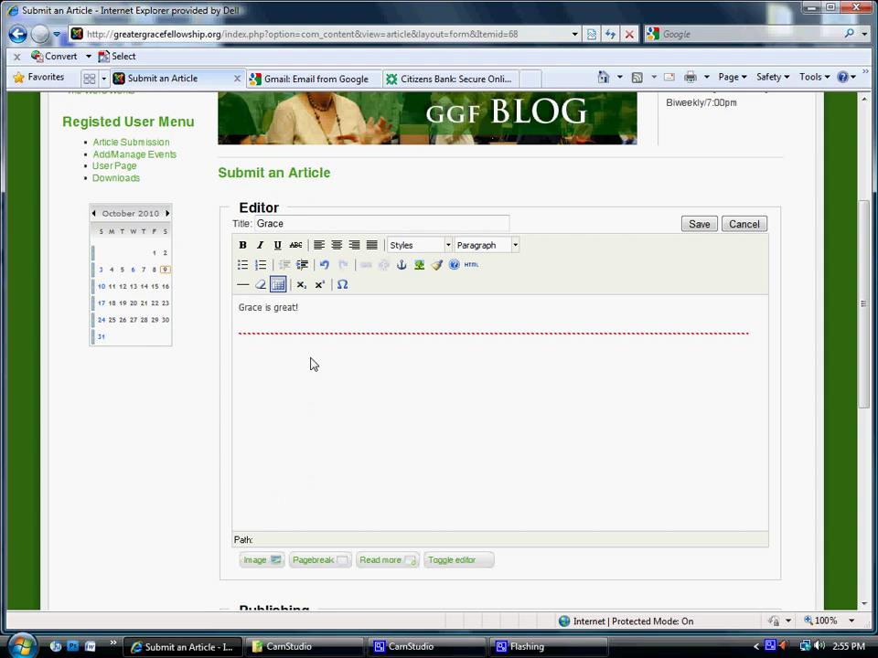
type("t is")
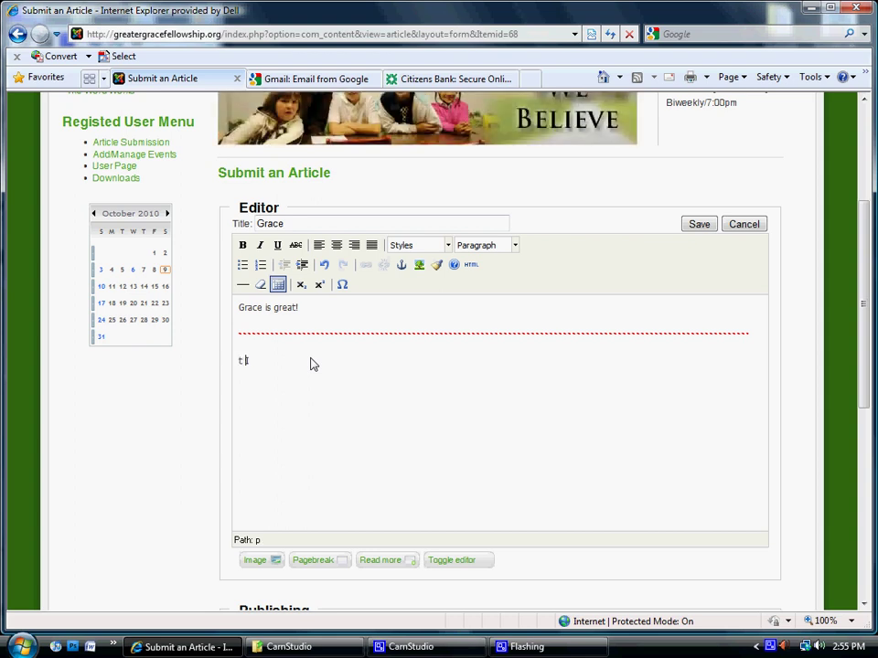
key("BackSpace")
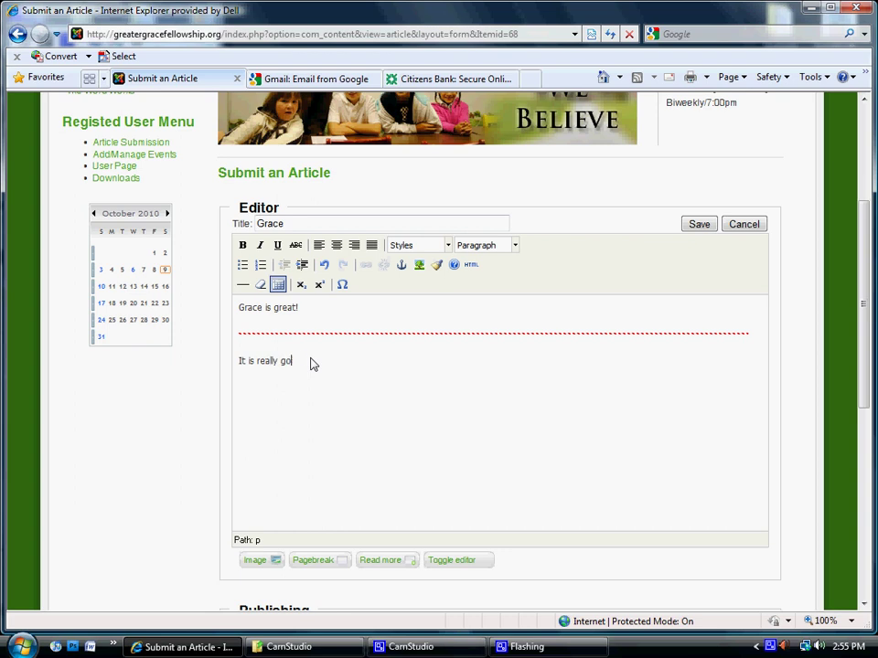
key("Return")
type("sdfghdfhgsdf")
key("Return")
type("fsdfhsdfhsdfh")
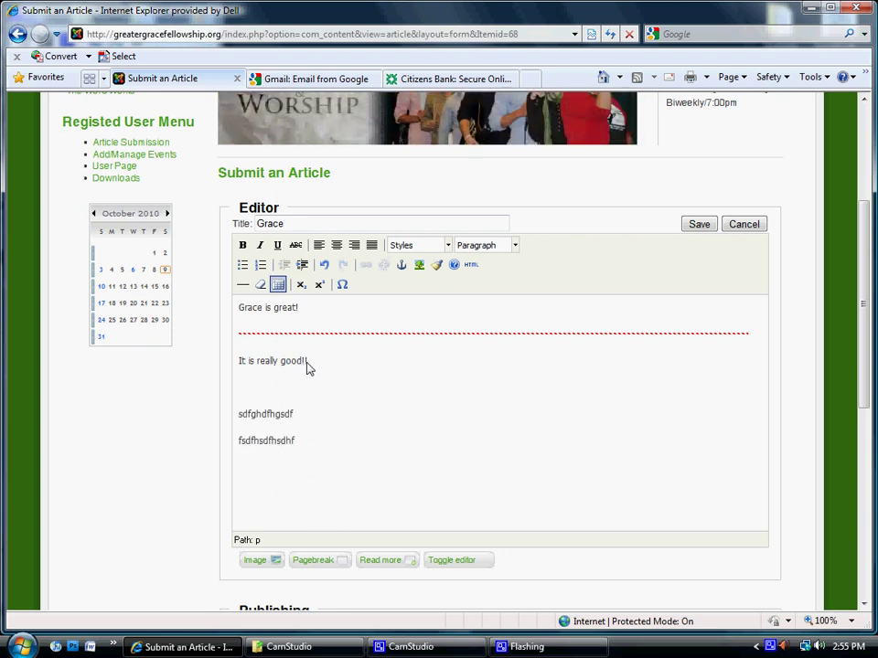
left_click(274, 388)
key("BackSpace")
Set the article's Section to Blog and its Category to Righteousness.
scroll(328, 391, "up", 1)
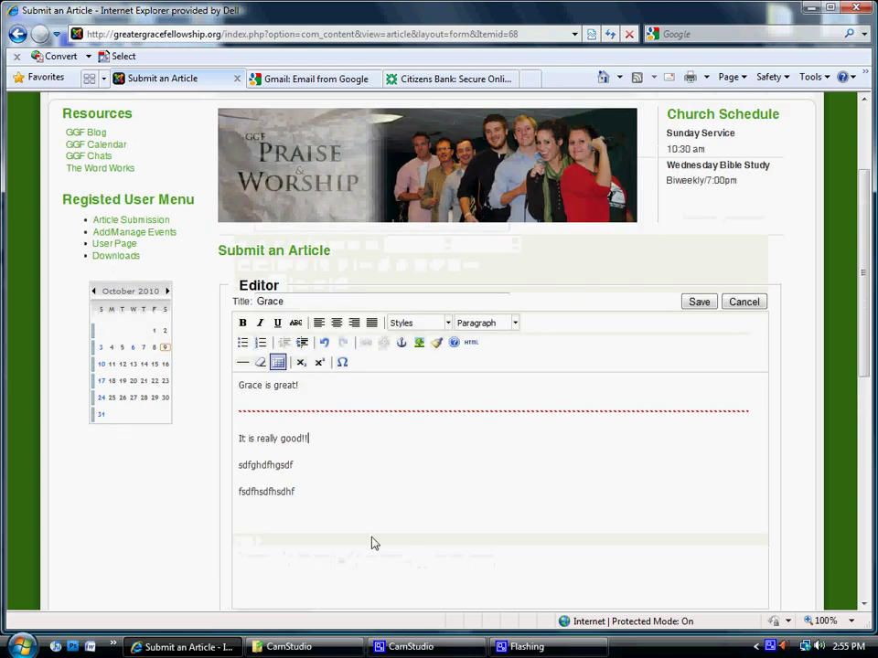
scroll(168, 450, "down", 3)
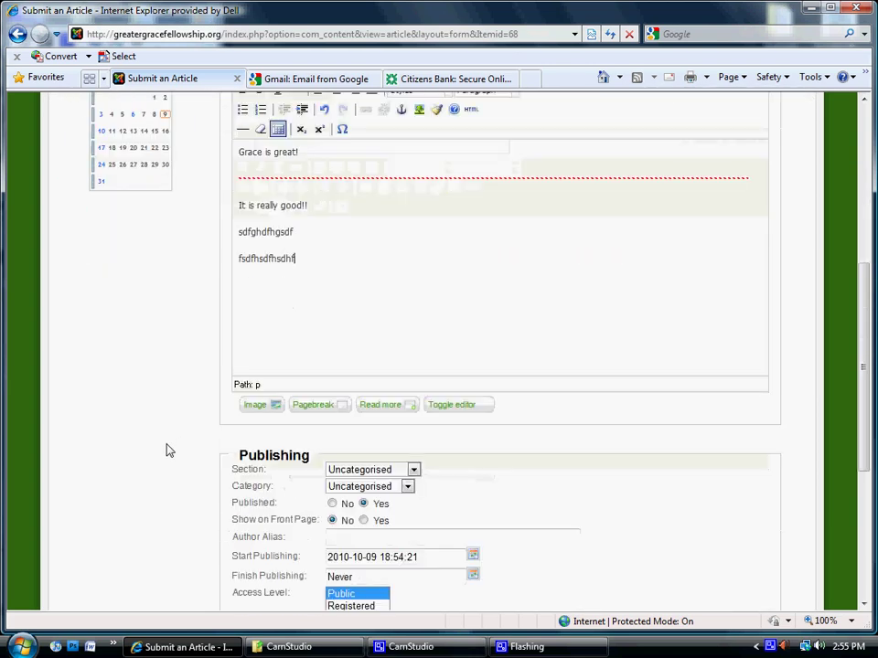
scroll(168, 450, "down", 2)
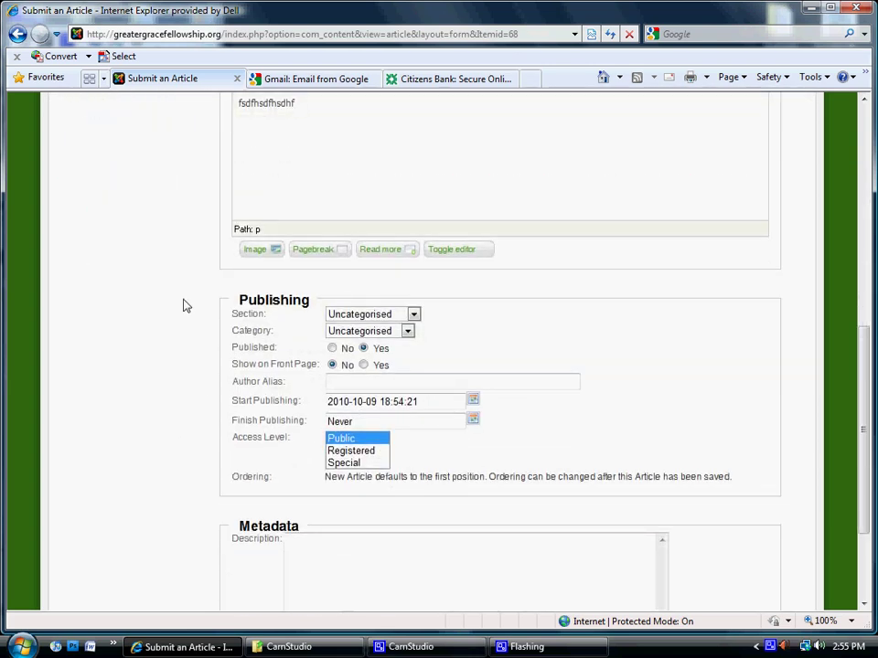
scroll(187, 302, "down", 1)
left_click_drag(240, 229, 284, 228)
left_click(303, 219)
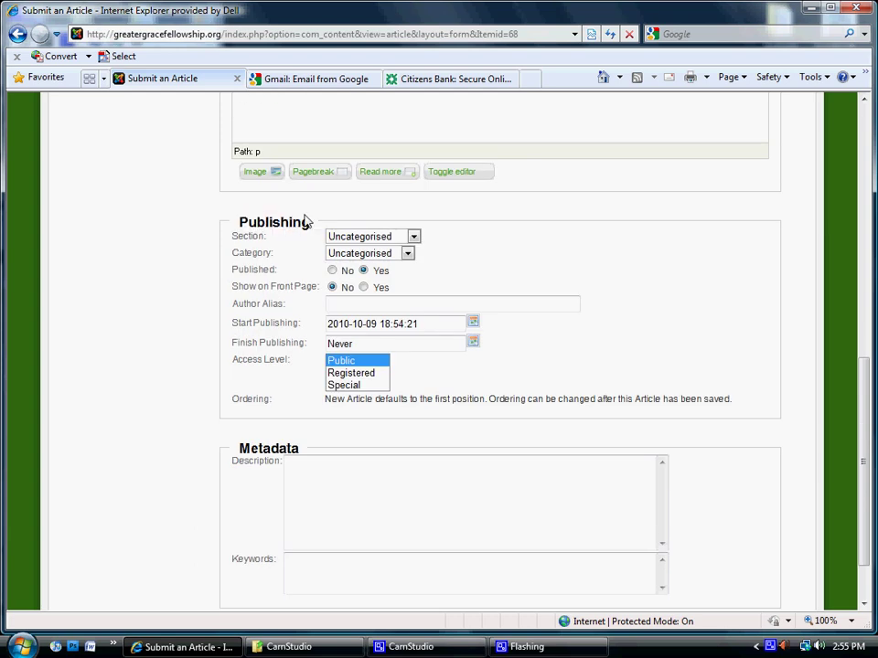
left_click(414, 238)
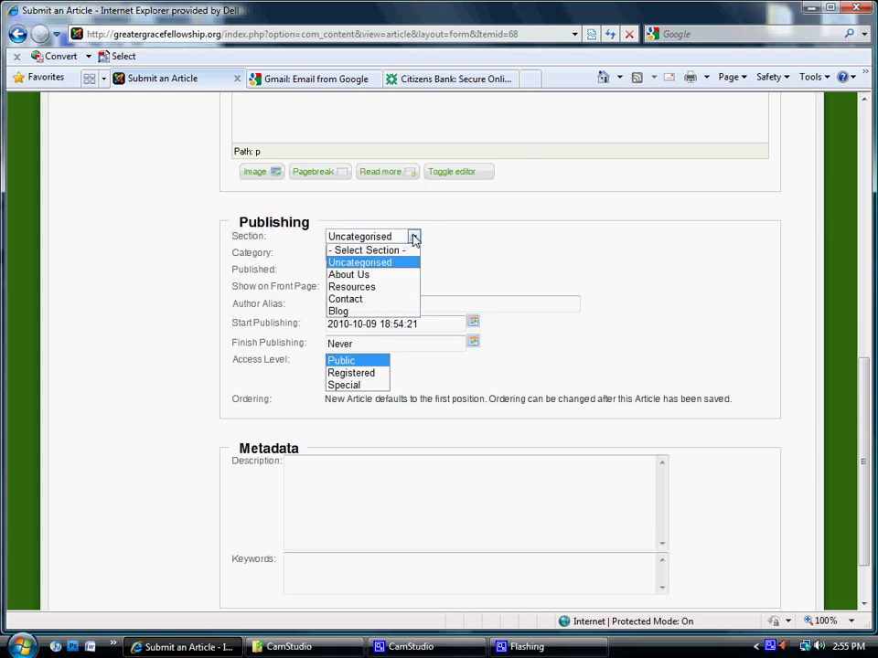
left_click(338, 312)
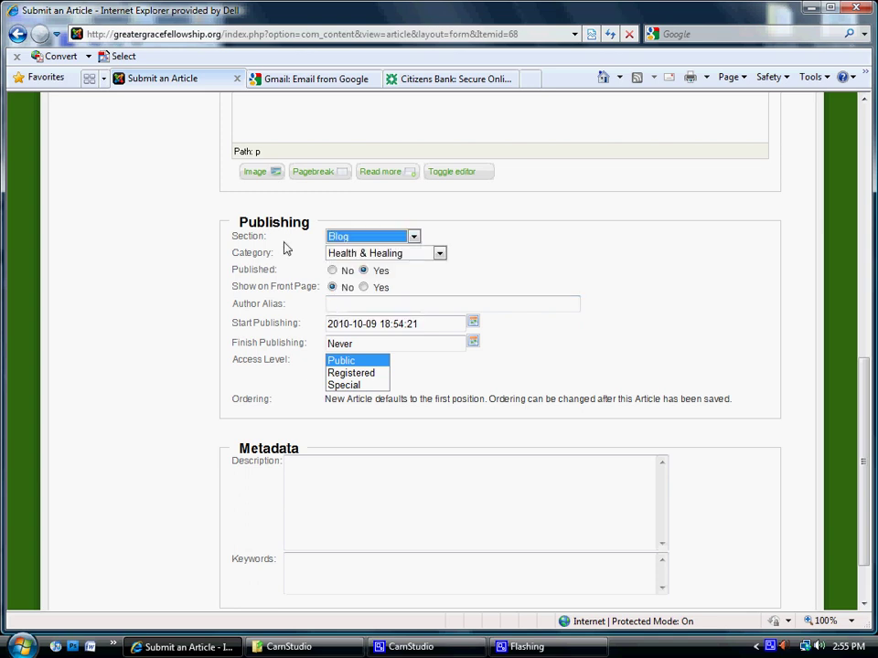
left_click(441, 254)
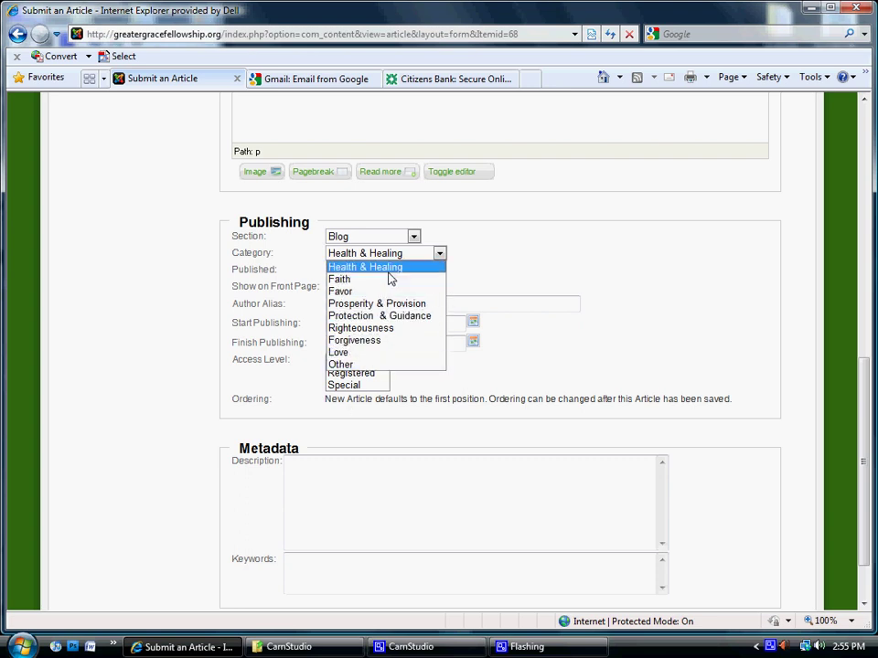
left_click(382, 333)
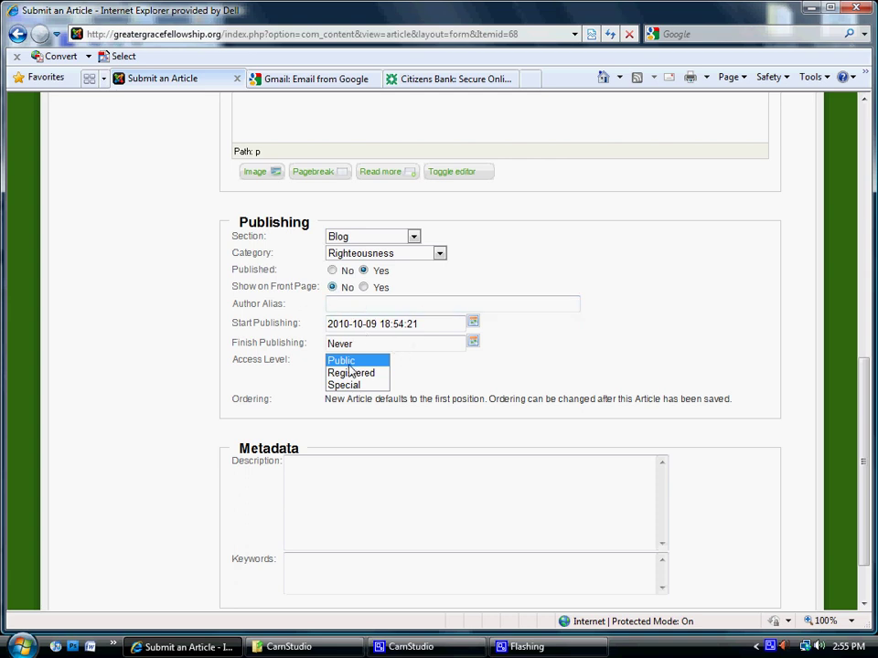
scroll(560, 286, "down", 2)
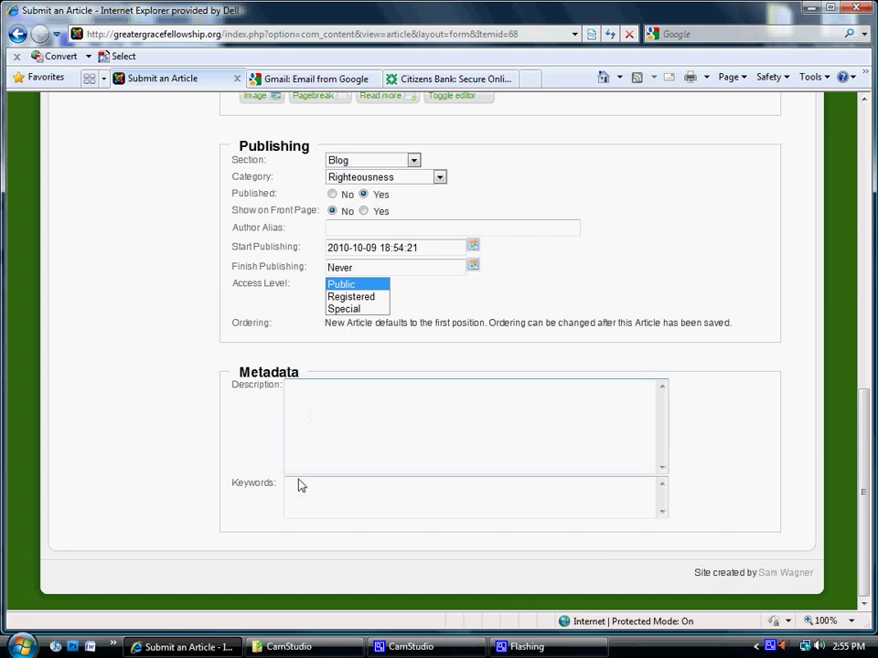
left_click(309, 391)
left_click(317, 490)
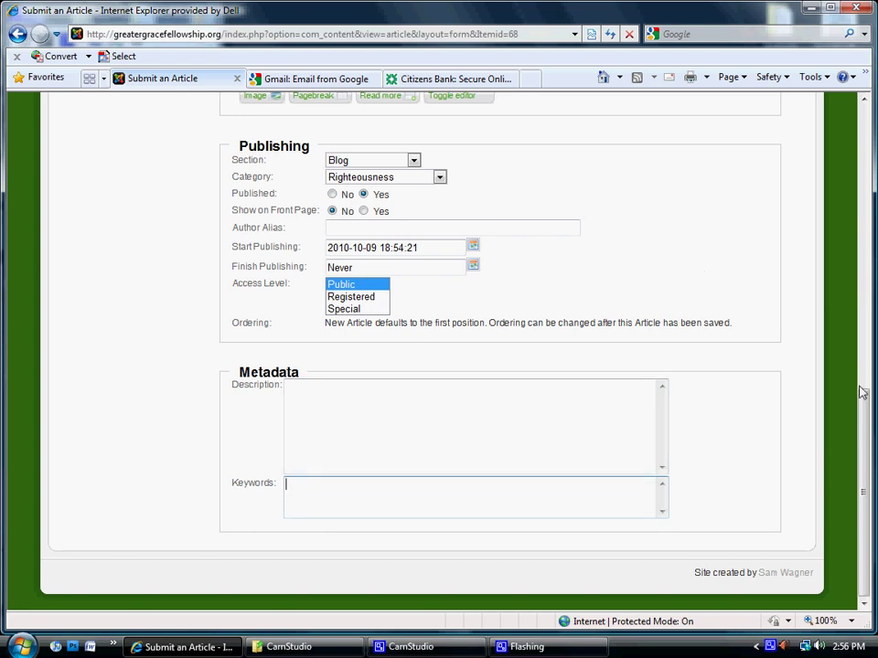
left_click_drag(859, 392, 860, 157)
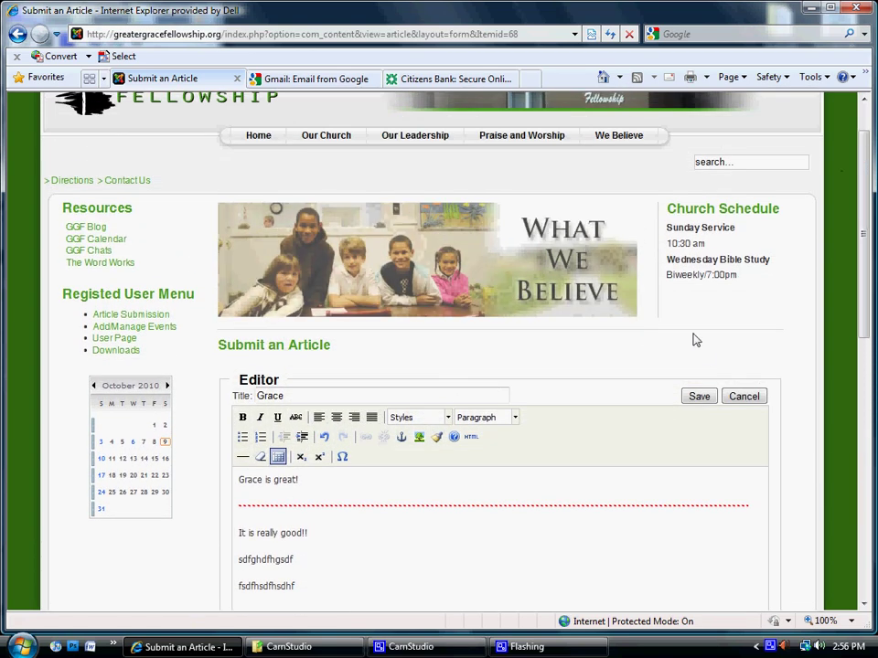
Save the Grace article and check the 'Article successfully saved' message on the homepage.
left_click(698, 397)
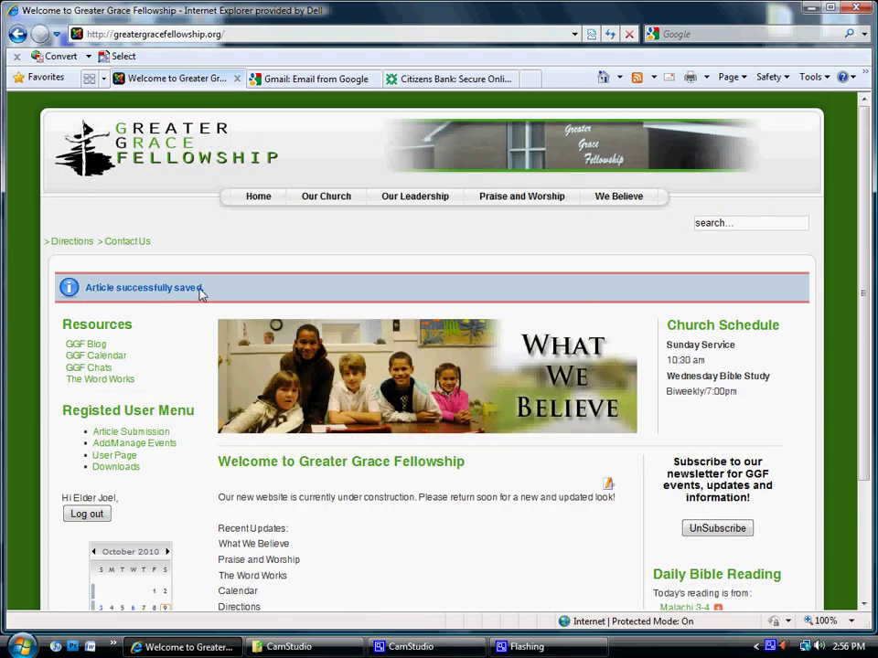
scroll(204, 290, "down", 1)
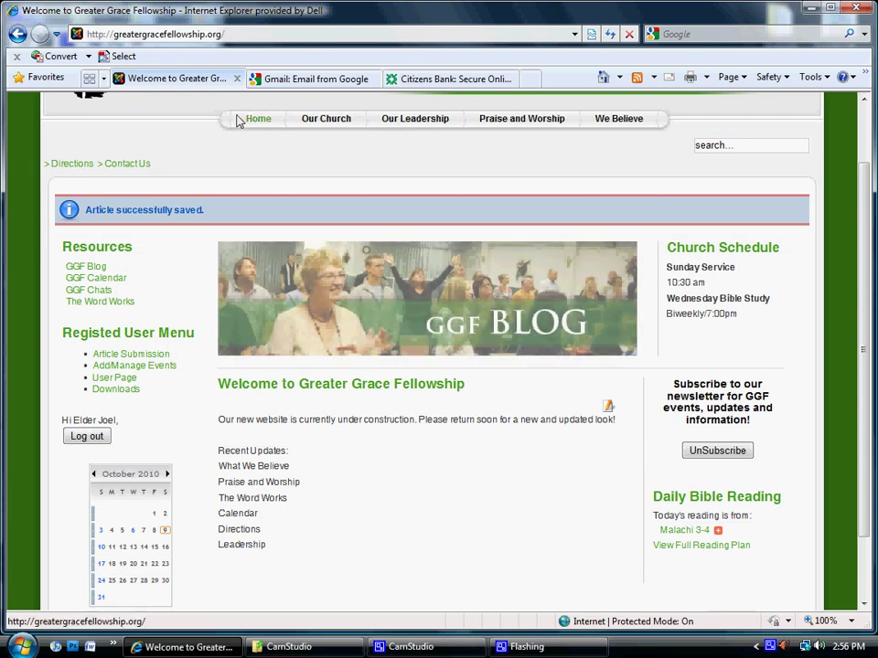
scroll(302, 440, "up", 1)
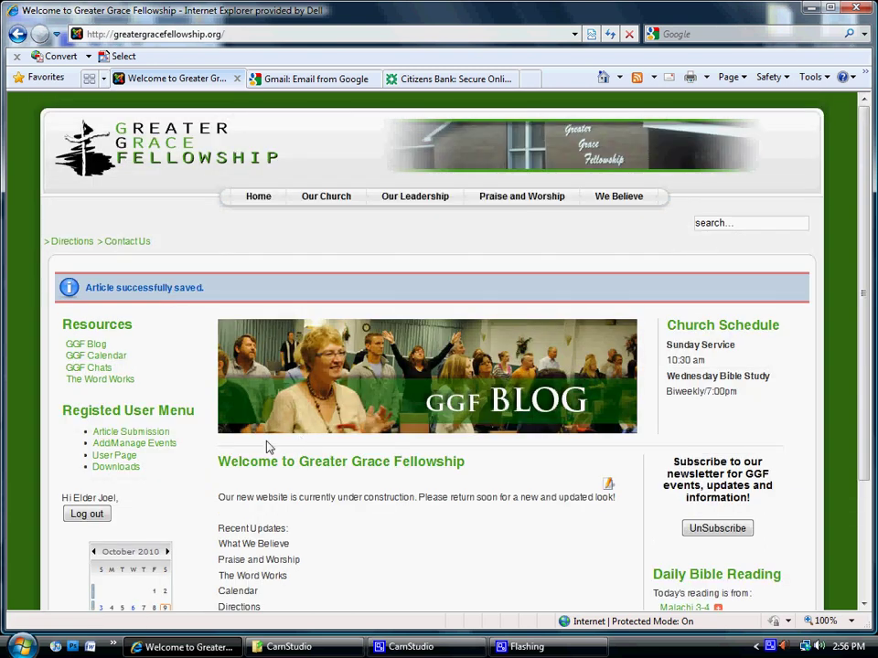
Return to GGF Blog and check the Grace post with its 'Grace is great!' teaser.
left_click(84, 345)
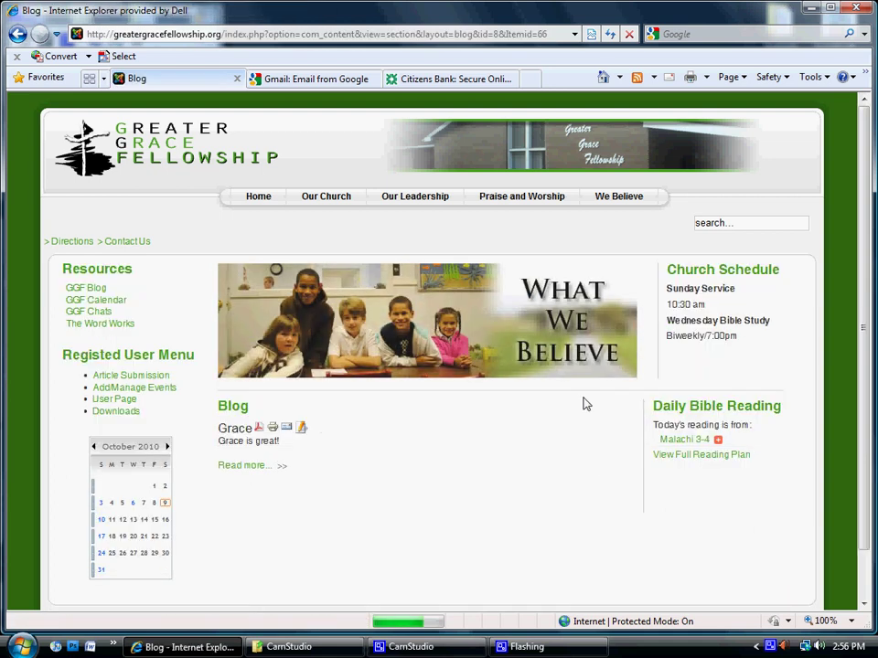
scroll(581, 405, "down", 2)
scroll(593, 398, "up", 2)
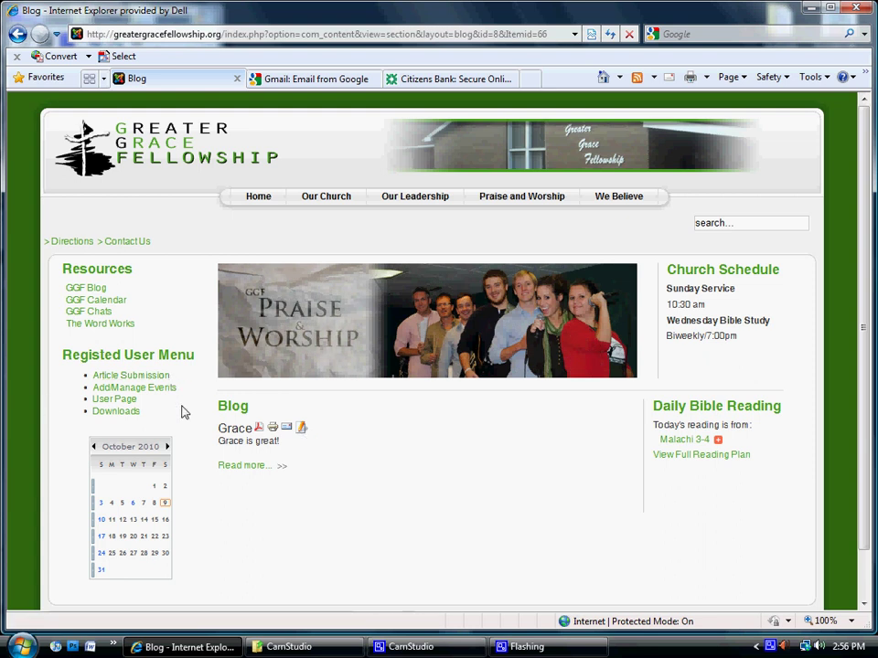
scroll(201, 412, "down", 1)
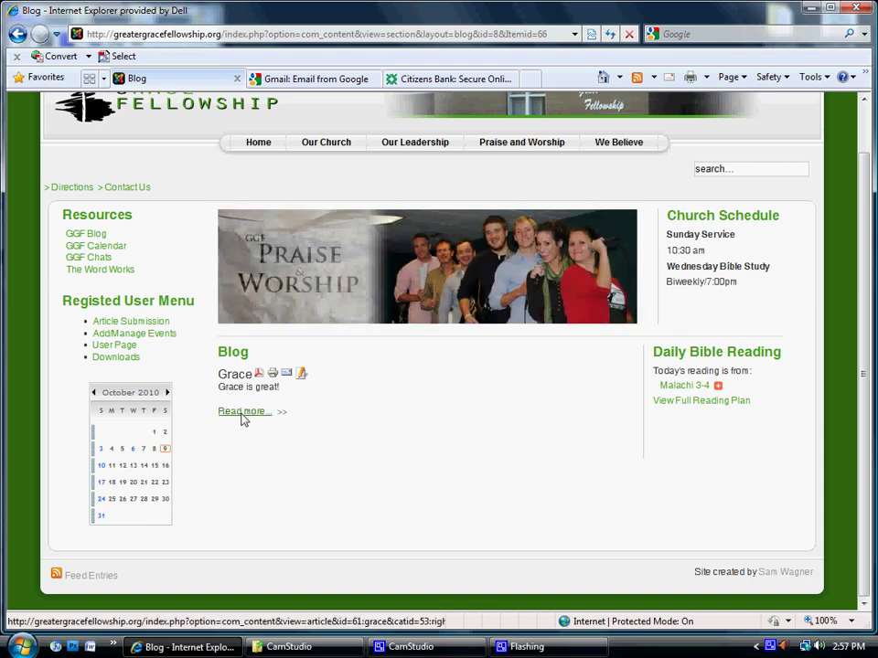
Follow Read more to view the full Grace article, including 'It is really good!!' and both filler lines.
left_click(242, 412)
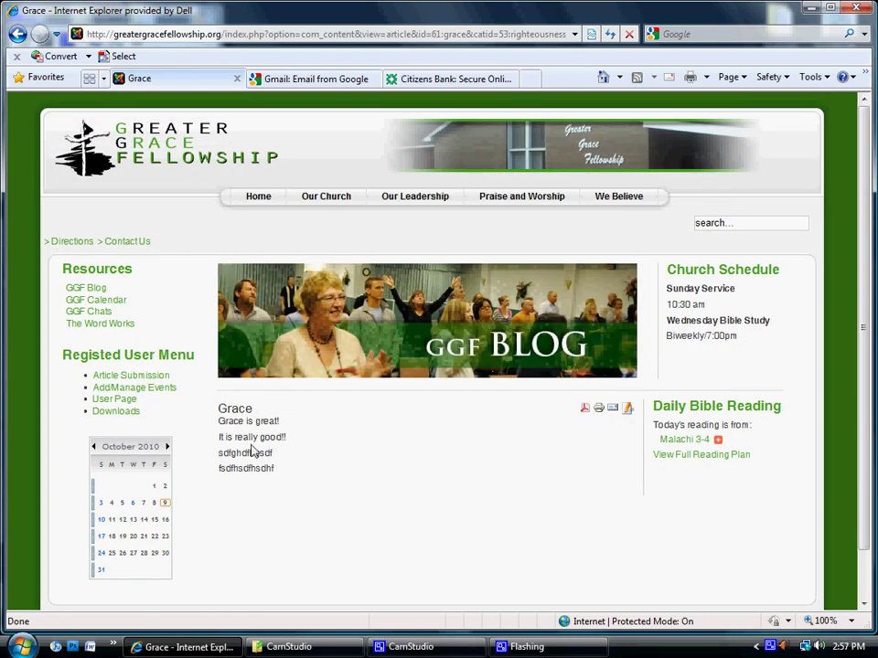
scroll(409, 409, "down", 2)
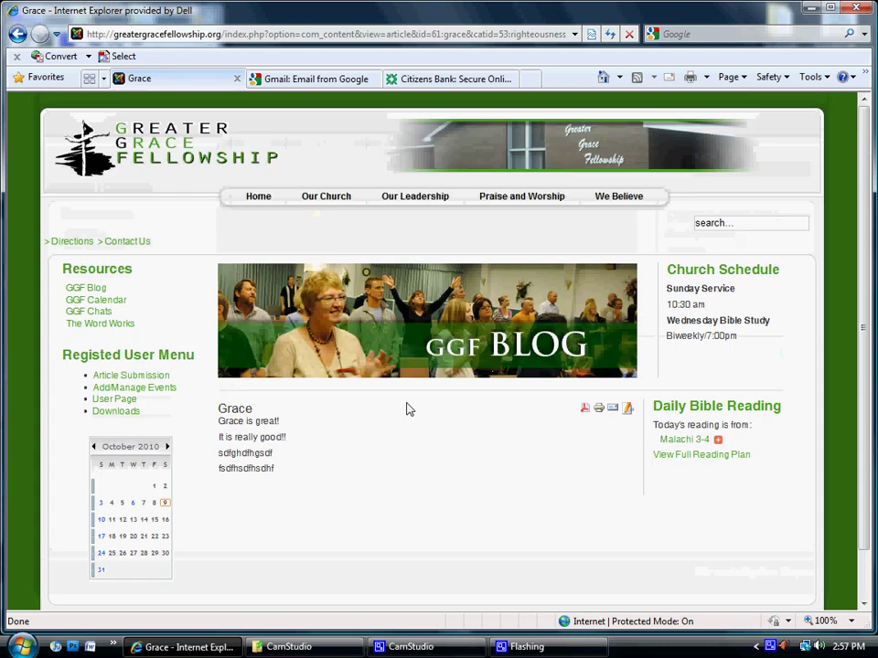
scroll(409, 409, "up", 2)
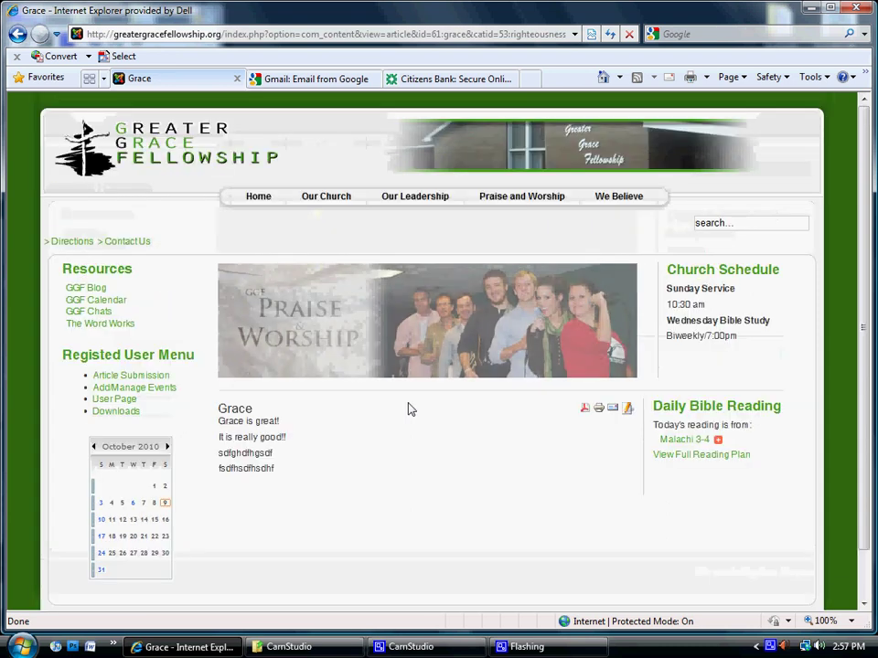
scroll(409, 409, "down", 2)
scroll(408, 409, "up", 2)
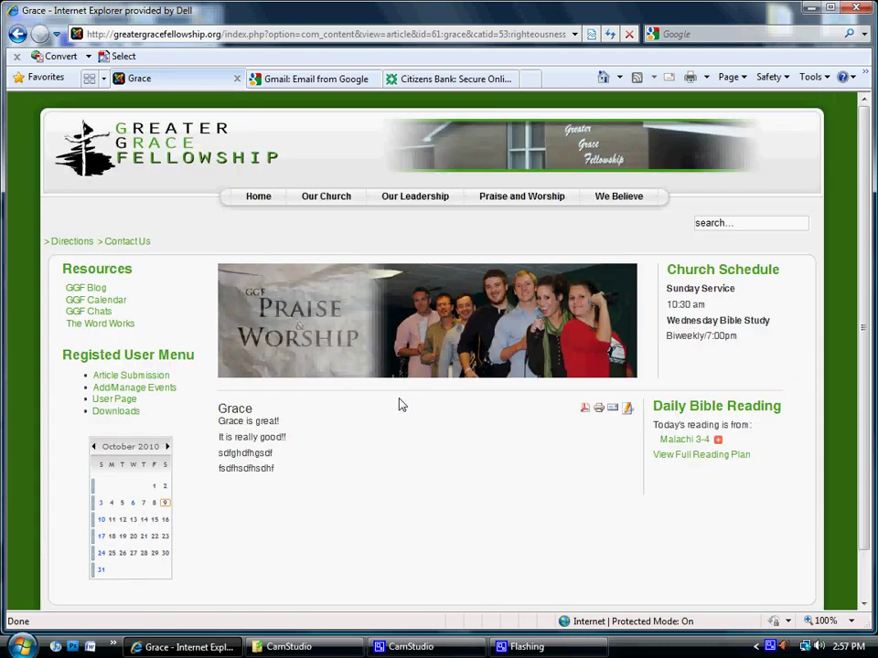